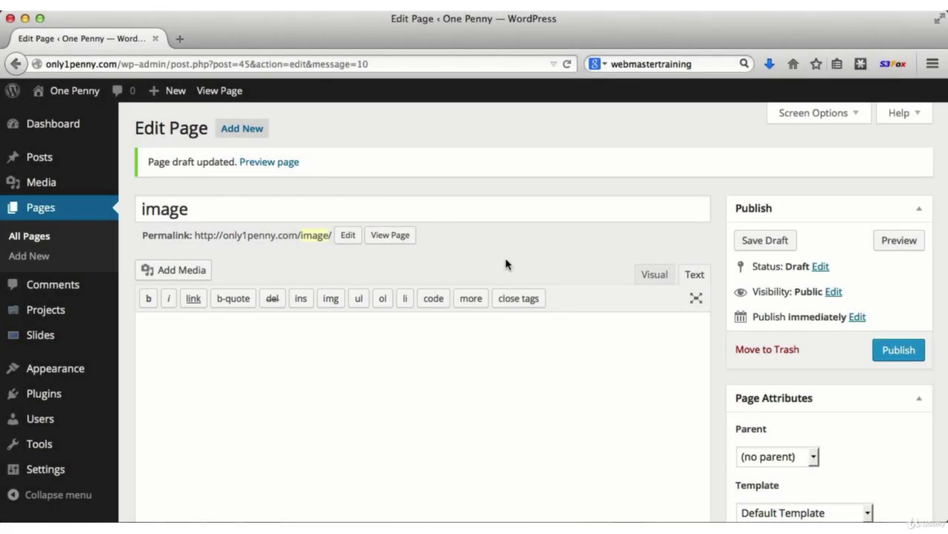
# Step: Preview the empty 'image' draft page in another tab, then return to its content area
pyautogui.scroll(-1, 506, 264)
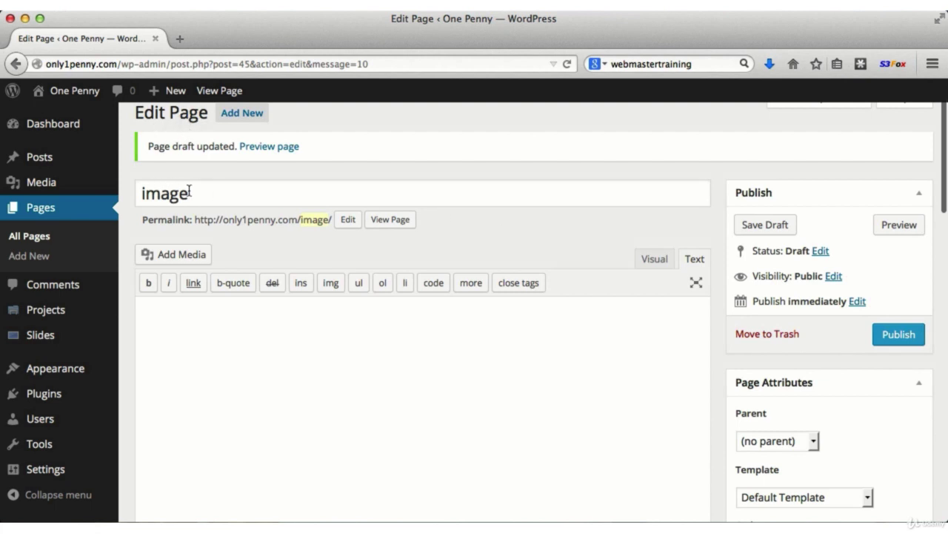
pyautogui.click(391, 221)
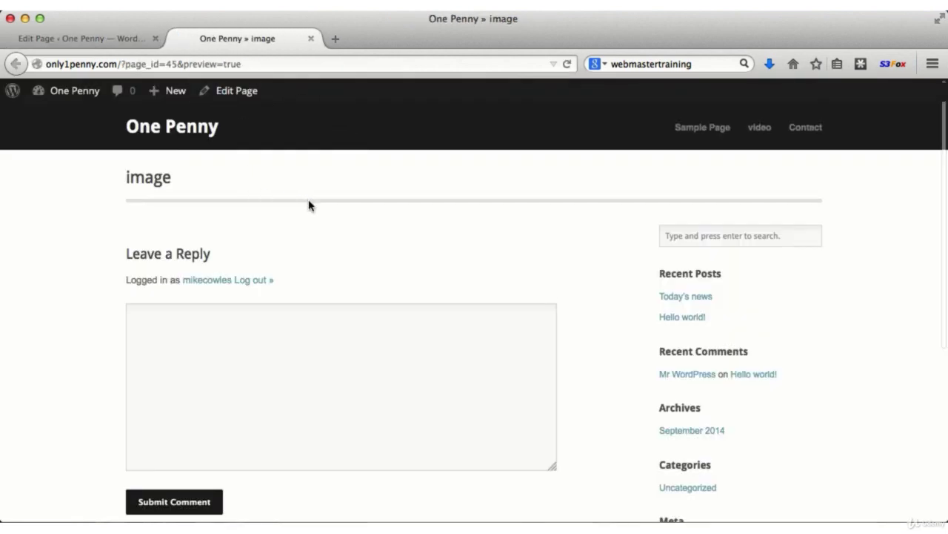
pyautogui.click(89, 37)
pyautogui.click(219, 332)
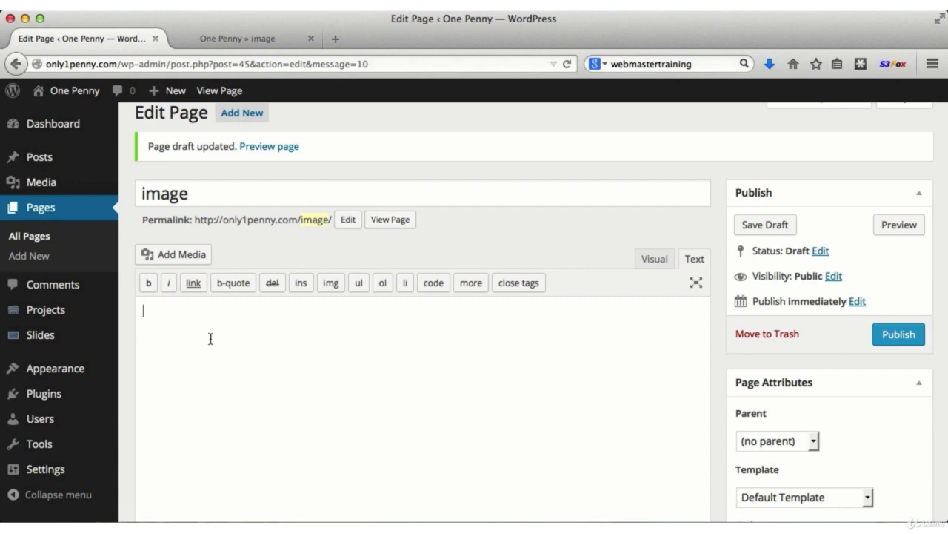
# Step: Upload '6-14-14 jay.JPG' from the Pictures folder into the media library
pyautogui.click(166, 254)
pyautogui.click(561, 334)
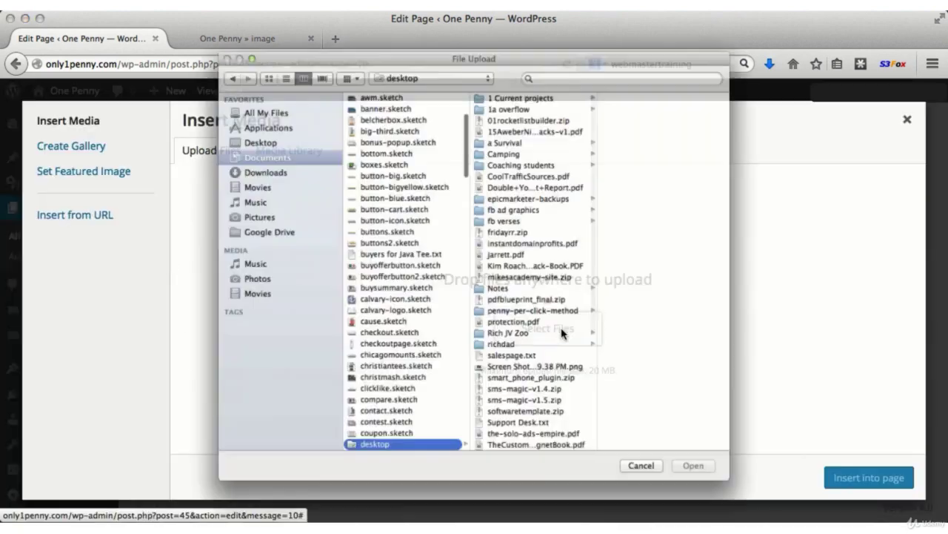
pyautogui.click(227, 208)
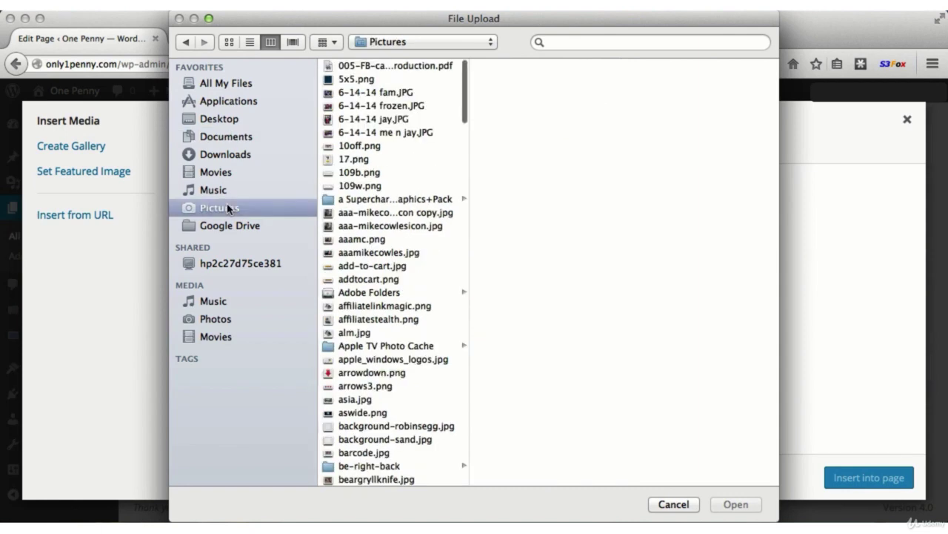
pyautogui.click(399, 120)
pyautogui.click(734, 503)
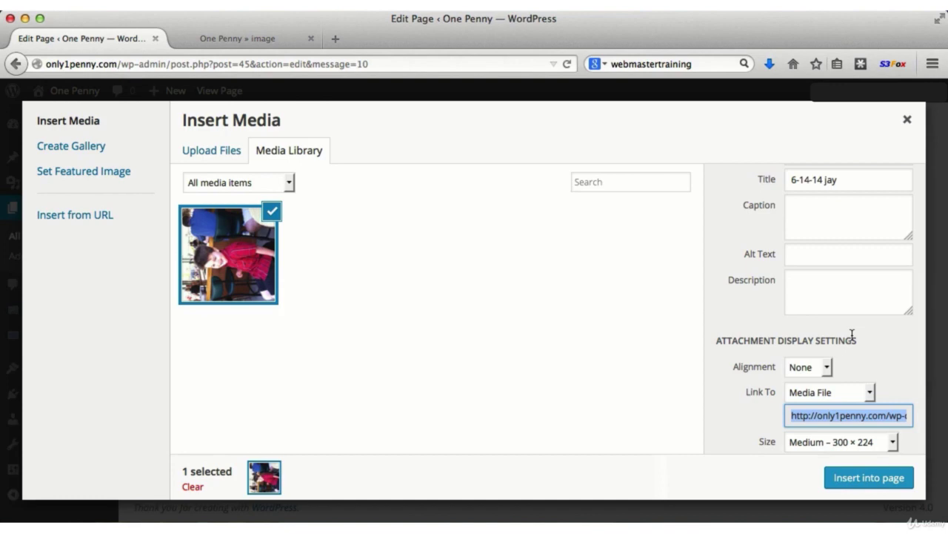
# Step: Set the photo's Link To to None, keeping Alignment None and Medium 300 × 224 size
pyautogui.click(822, 368)
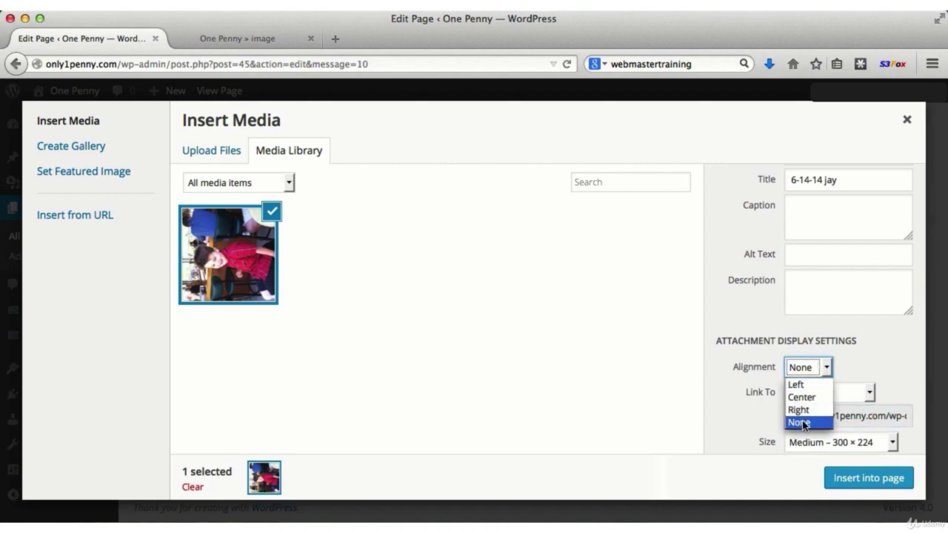
pyautogui.click(804, 423)
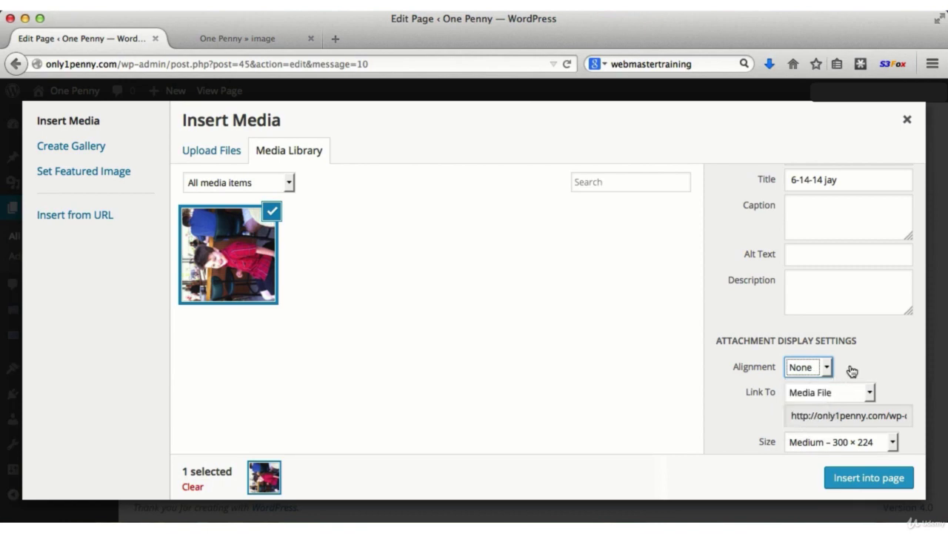
pyautogui.click(819, 396)
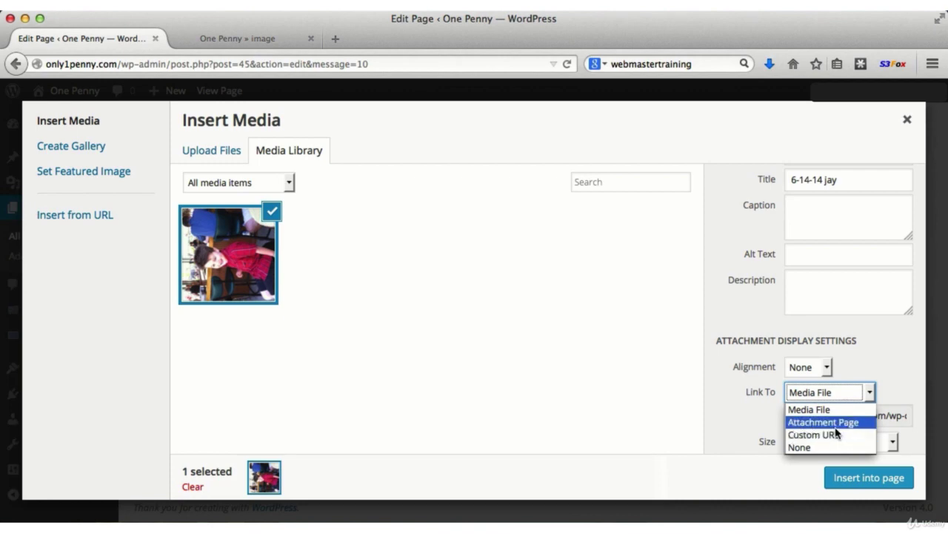
pyautogui.click(804, 447)
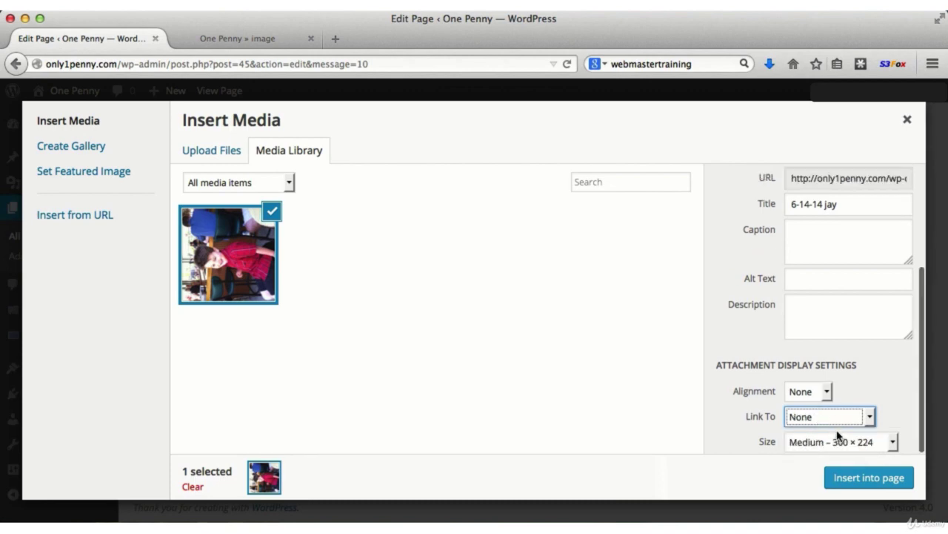
pyautogui.click(822, 443)
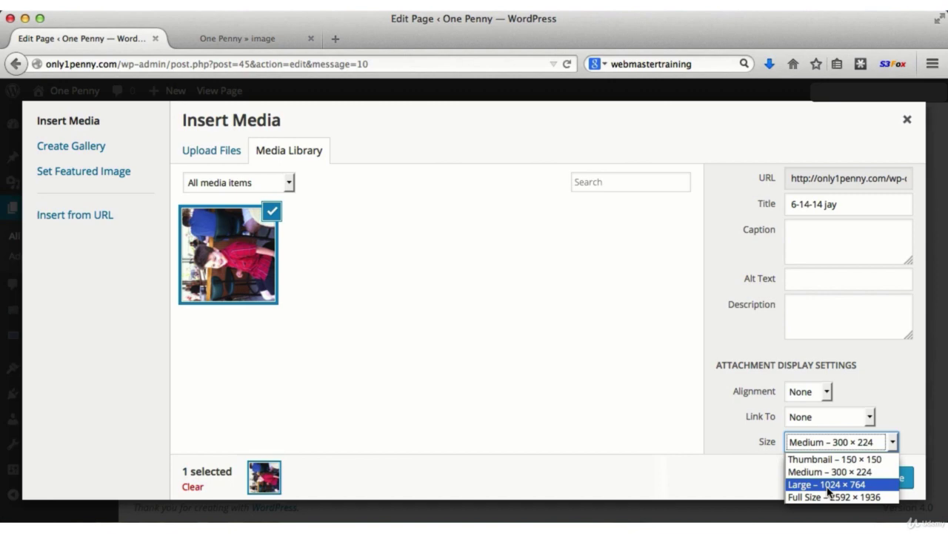
# Step: Insert the medium-size photo, publish the 'image' page, and reload its live preview
pyautogui.click(828, 473)
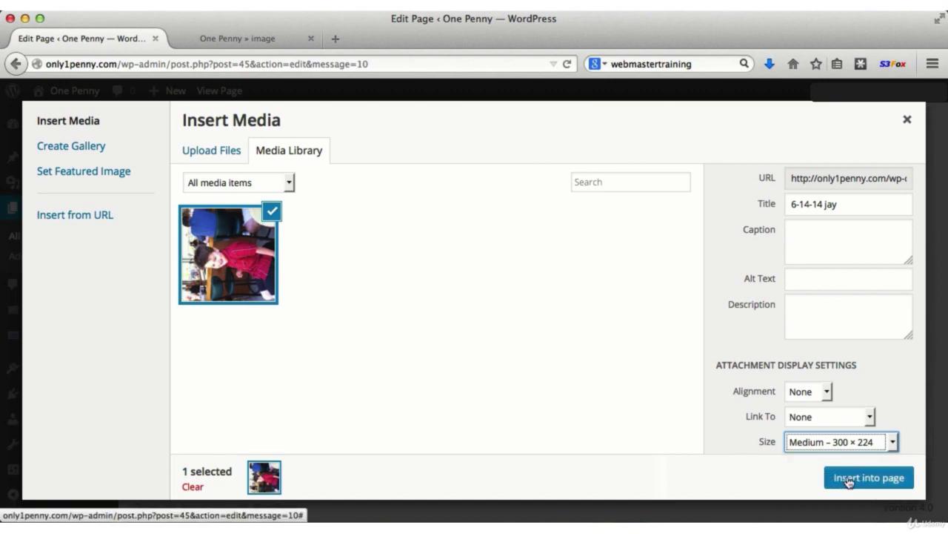
pyautogui.click(864, 483)
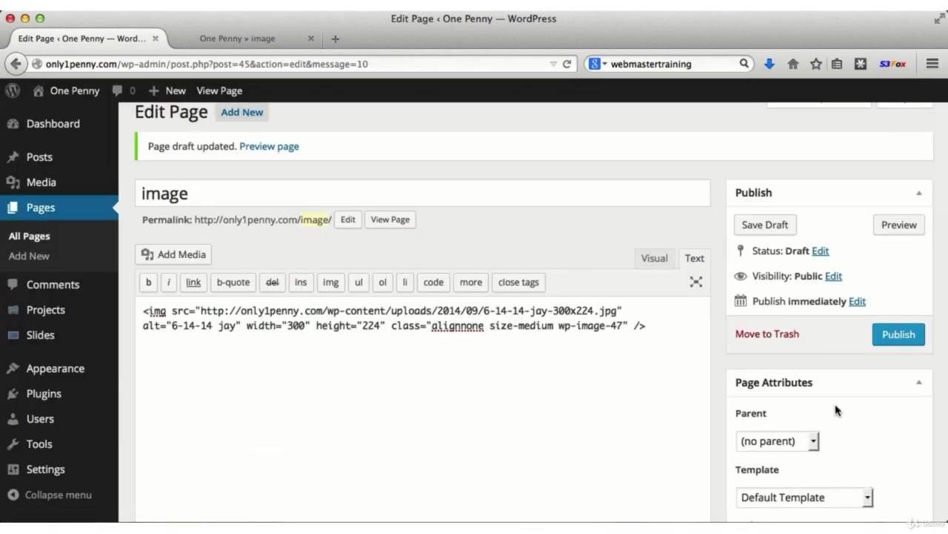
pyautogui.click(897, 338)
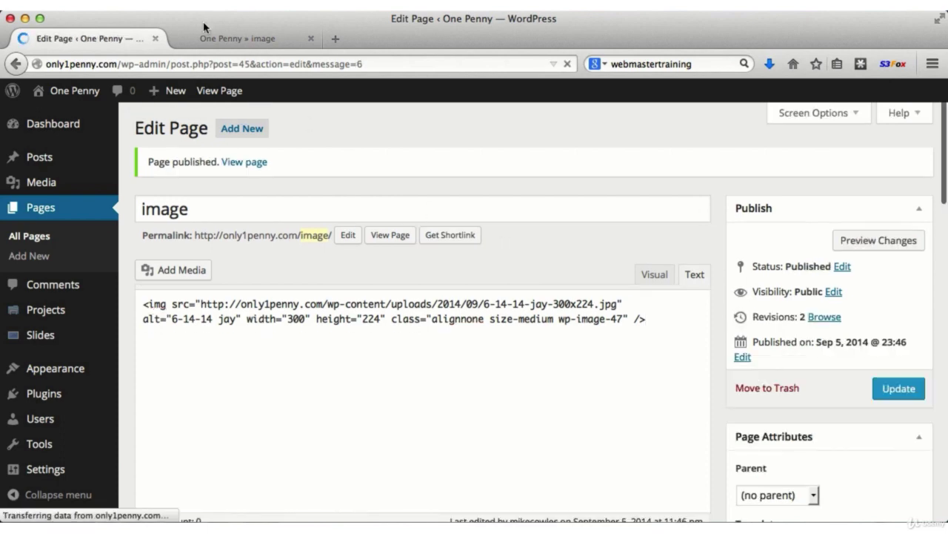
pyautogui.click(223, 38)
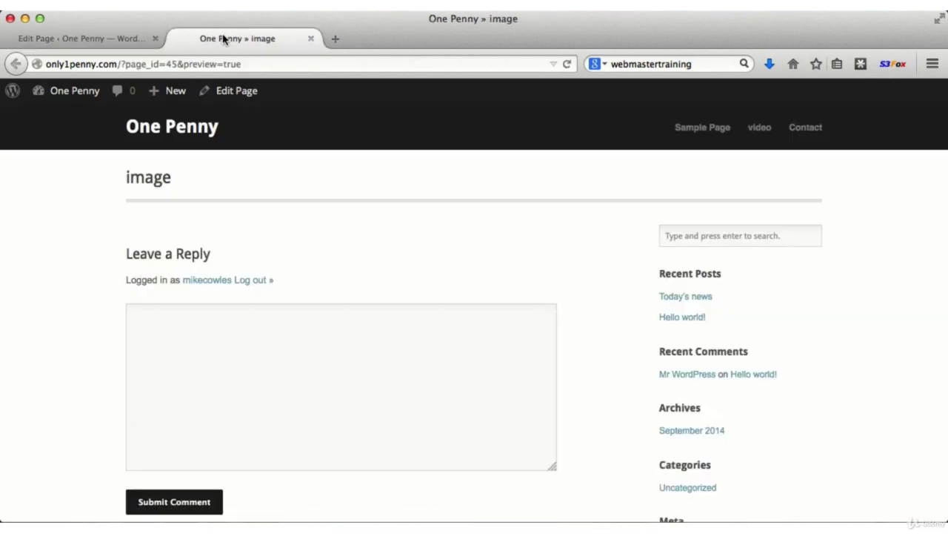
pyautogui.click(567, 64)
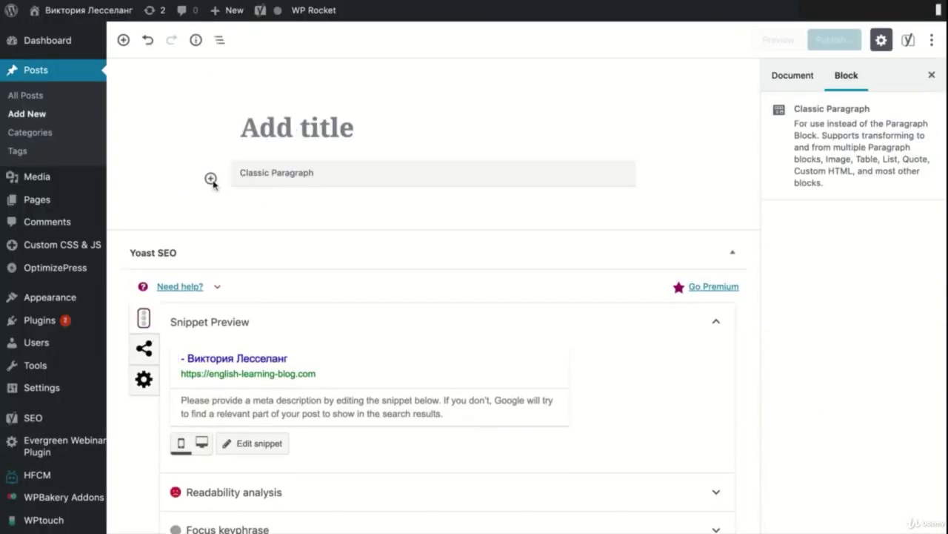
# Step: Add an Image block and choose the Thinker statue photo from the Media Library
pyautogui.click(210, 178)
pyautogui.click(417, 302)
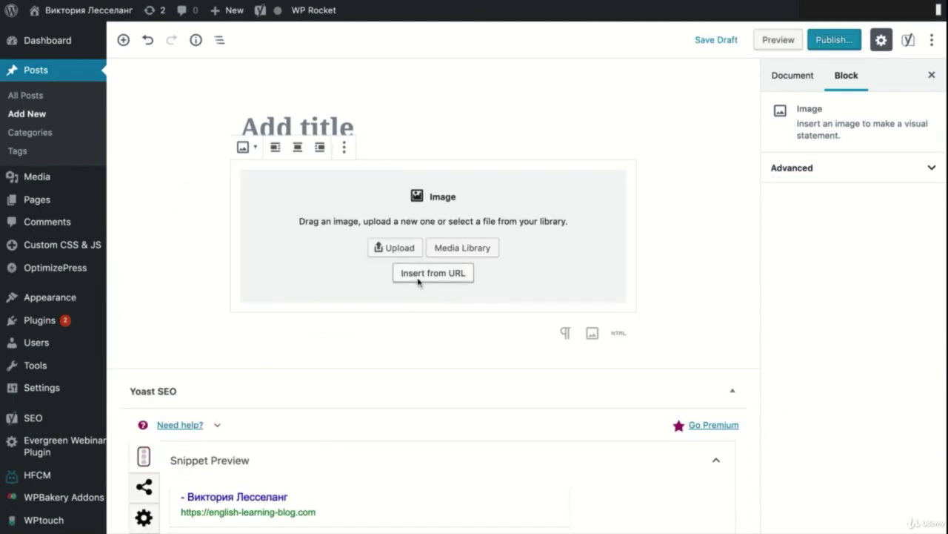
pyautogui.click(452, 252)
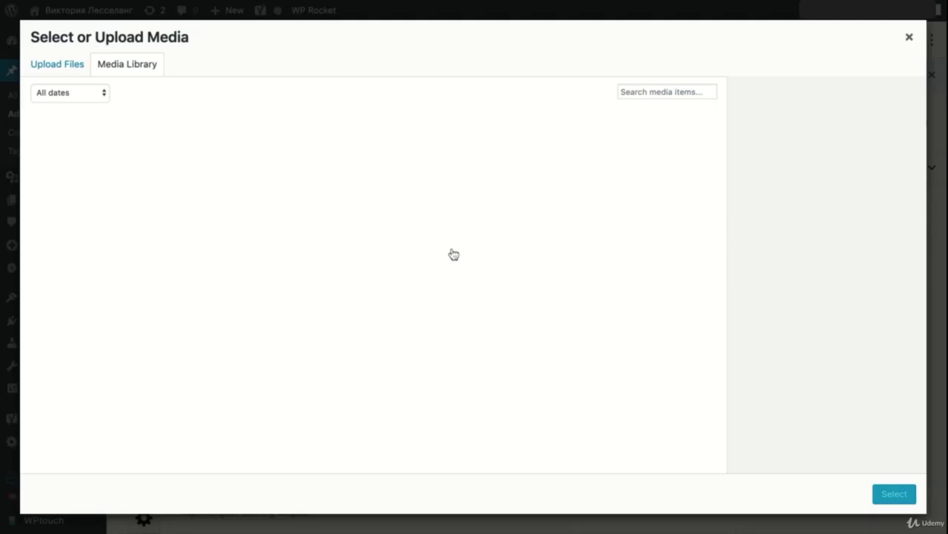
pyautogui.scroll(-2, 377, 257)
pyautogui.scroll(-10, 376, 256)
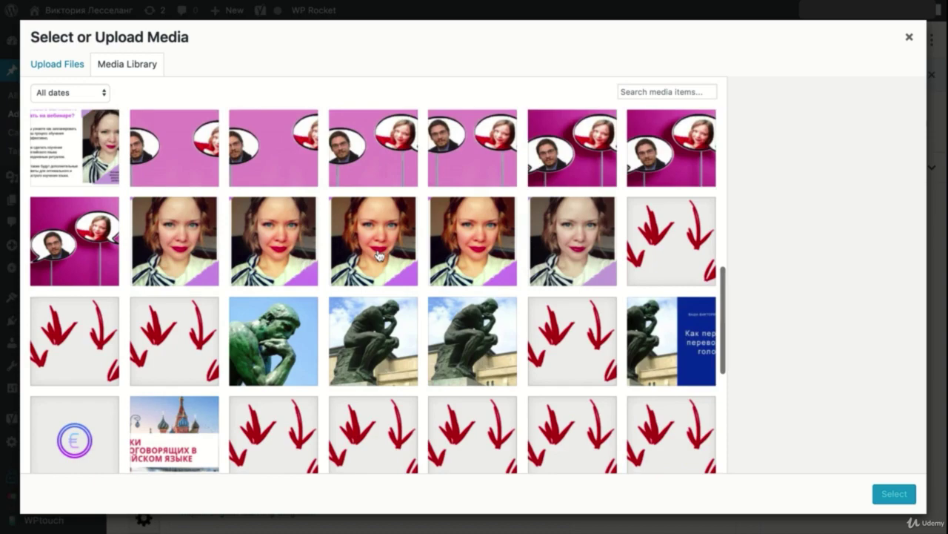
pyautogui.scroll(-5, 377, 256)
pyautogui.scroll(3, 364, 216)
pyautogui.scroll(2, 364, 217)
pyautogui.scroll(2, 364, 216)
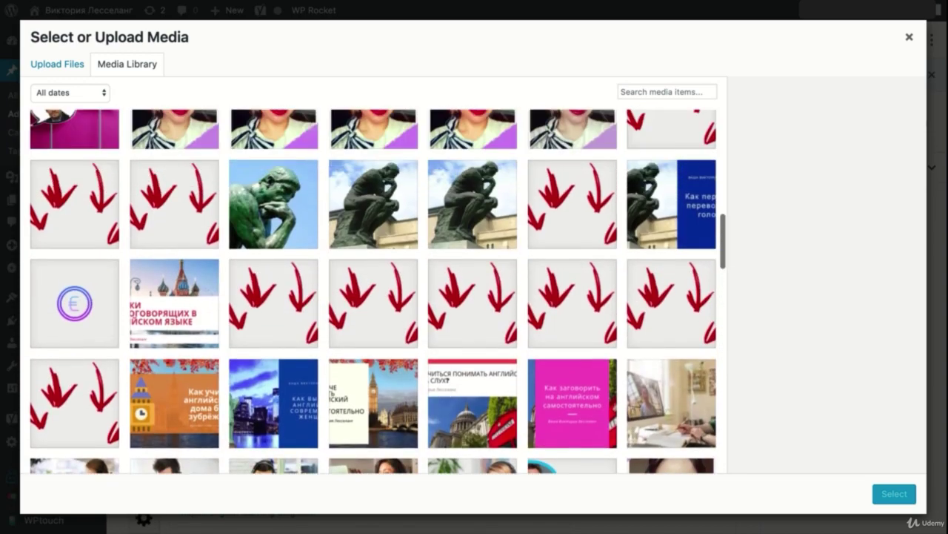
pyautogui.click(364, 216)
# Step: Insert the Thinker photo and title the post 'Sample Image'
pyautogui.click(888, 498)
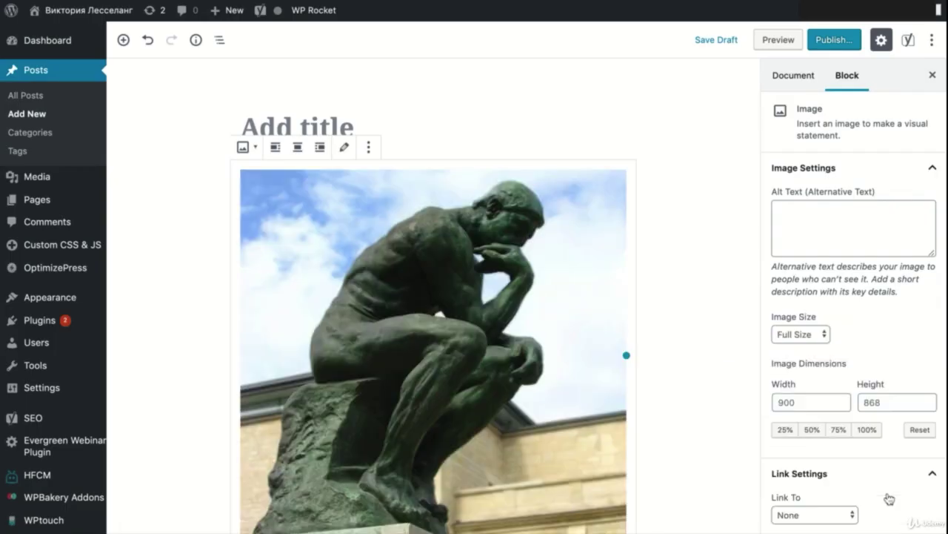
pyautogui.scroll(-3, 743, 387)
pyautogui.scroll(3, 743, 388)
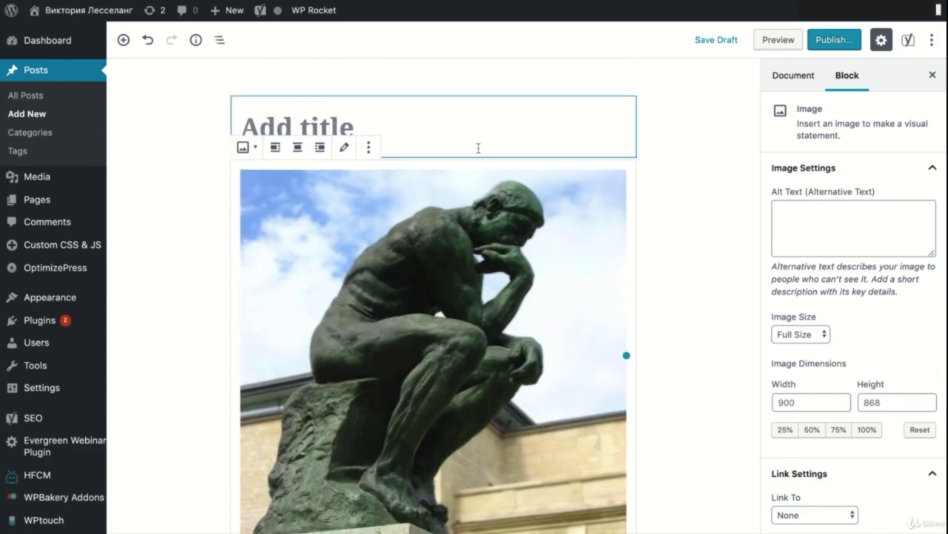
pyautogui.click(404, 120)
pyautogui.write('Sample Ima')
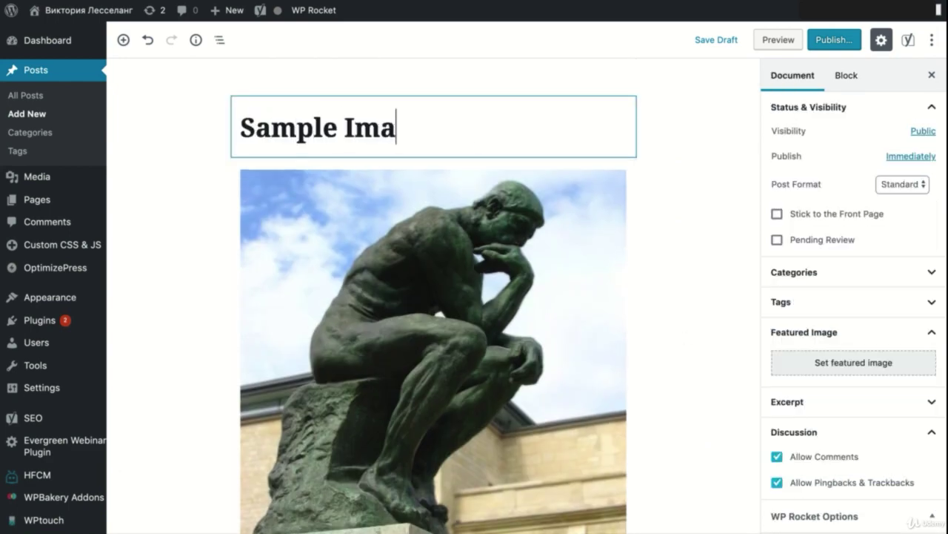
pyautogui.write('ge')
# Step: Add a 'Sample Image' heading above the photo and publish the post
pyautogui.click(433, 158)
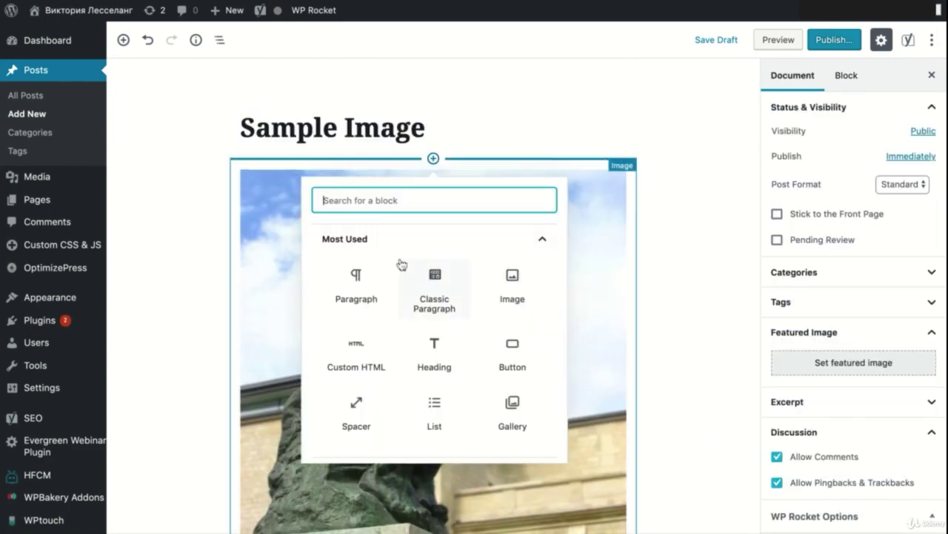
pyautogui.click(434, 354)
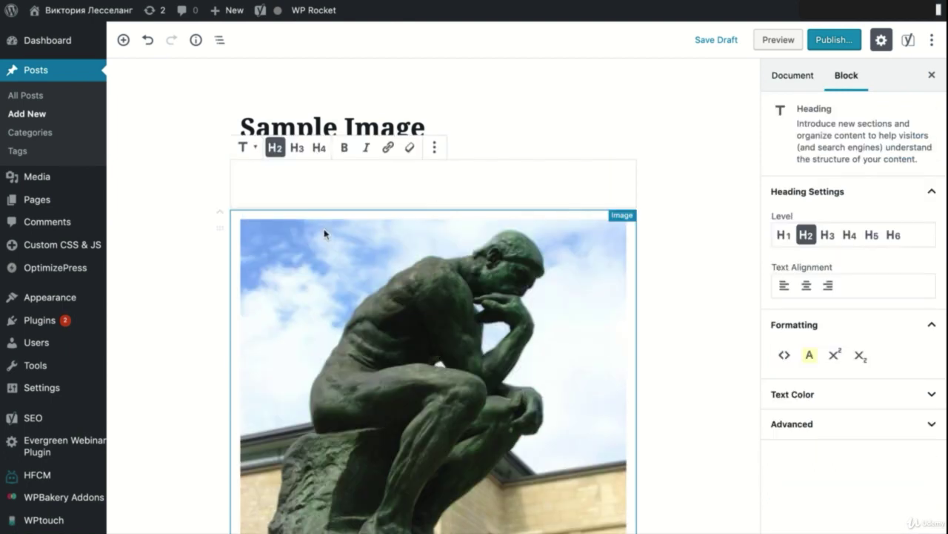
pyautogui.write('Sample Image')
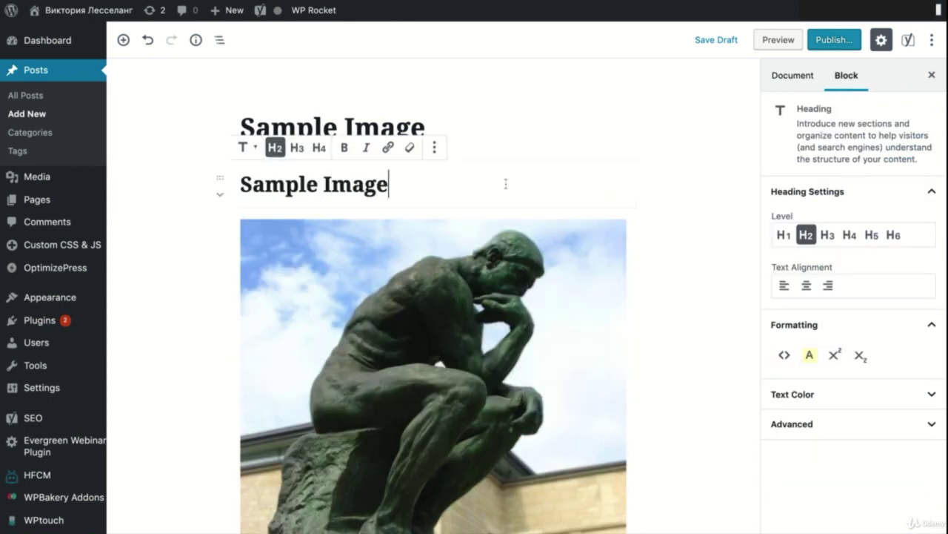
pyautogui.click(663, 213)
pyautogui.click(834, 39)
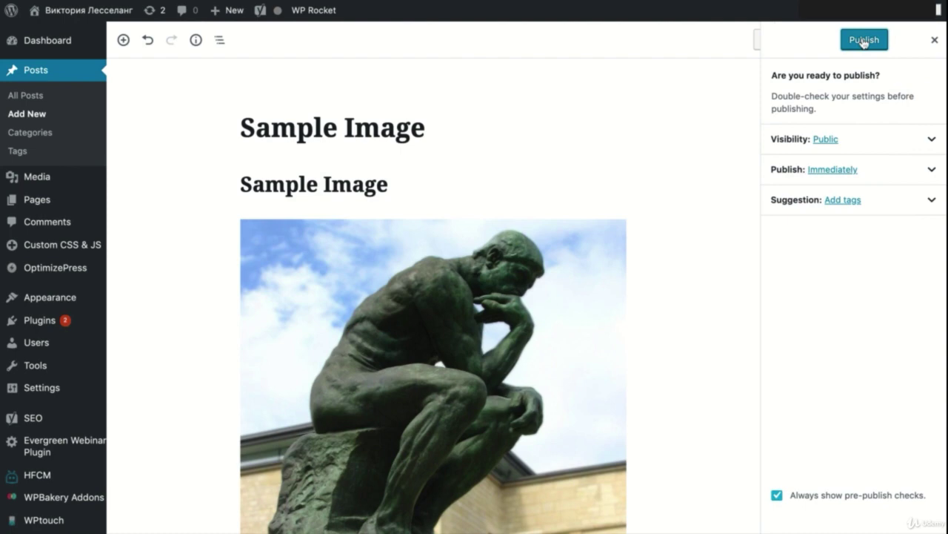
pyautogui.click(862, 39)
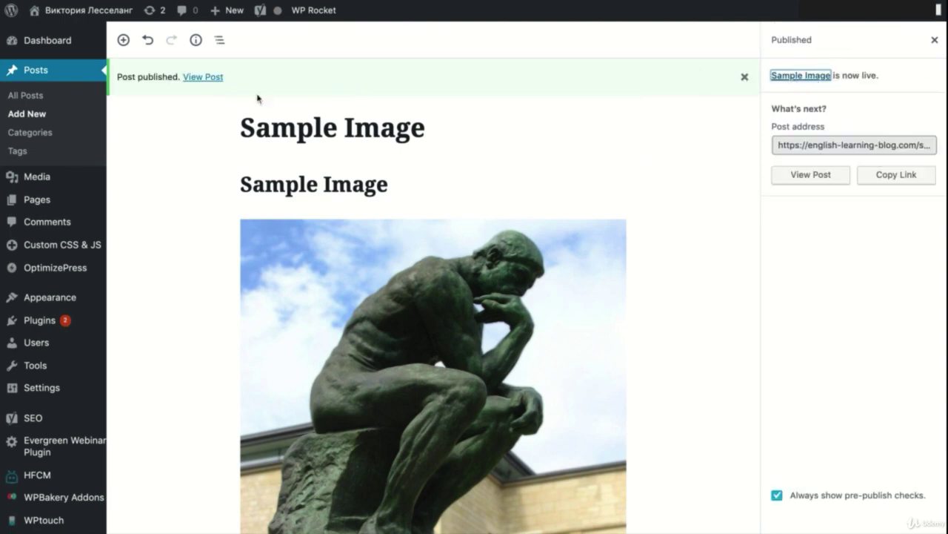
# Step: Open the live Sample Image post and scroll through it to check the Thinker photo
pyautogui.click(203, 76)
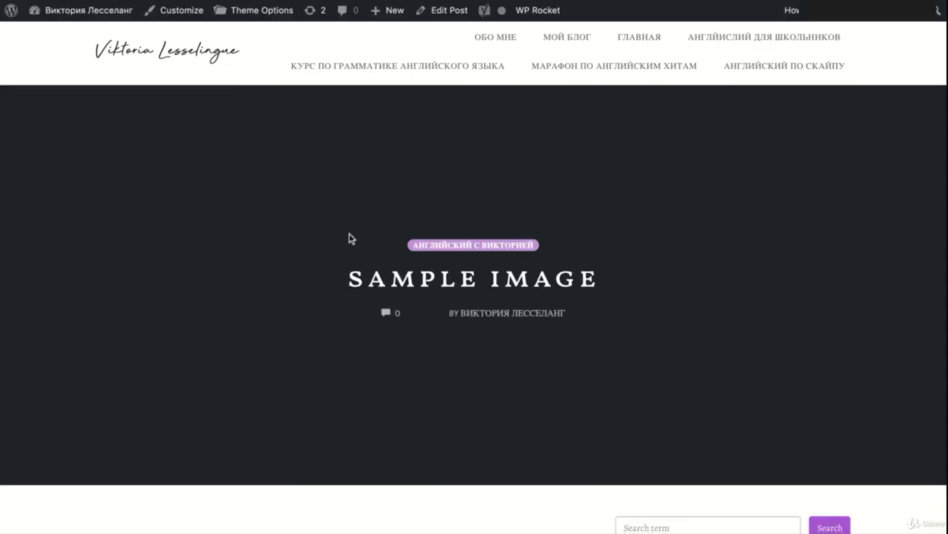
pyautogui.scroll(-3, 349, 233)
pyautogui.scroll(-5, 475, 275)
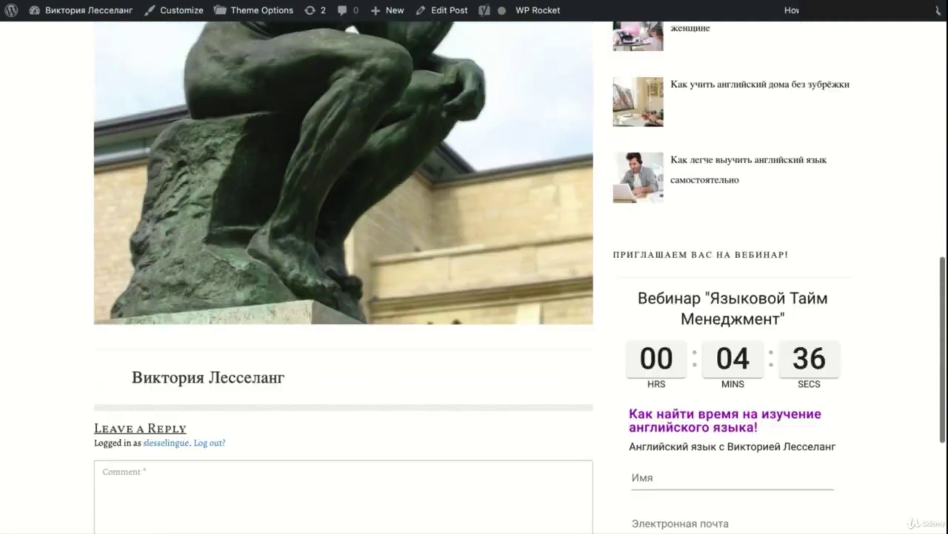
pyautogui.scroll(5, 474, 274)
pyautogui.scroll(10, 474, 274)
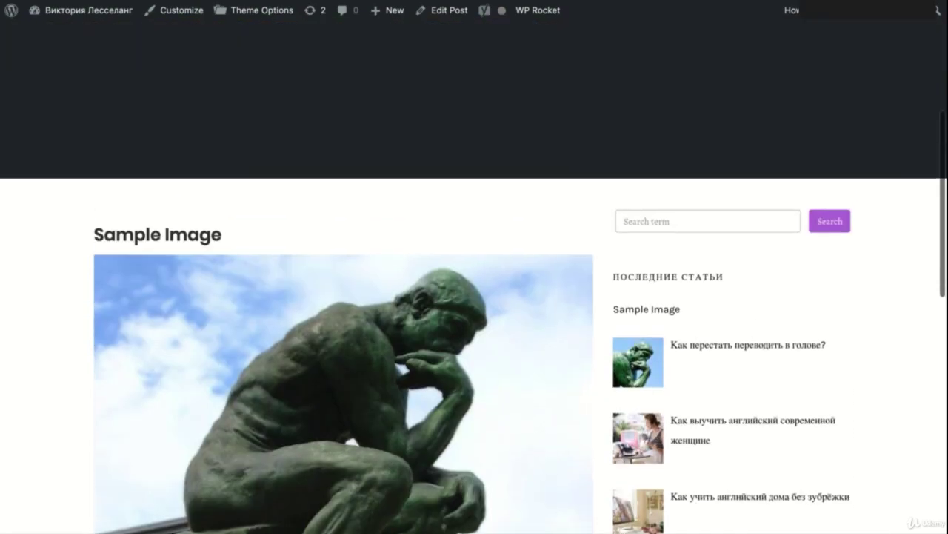
pyautogui.scroll(5, 474, 274)
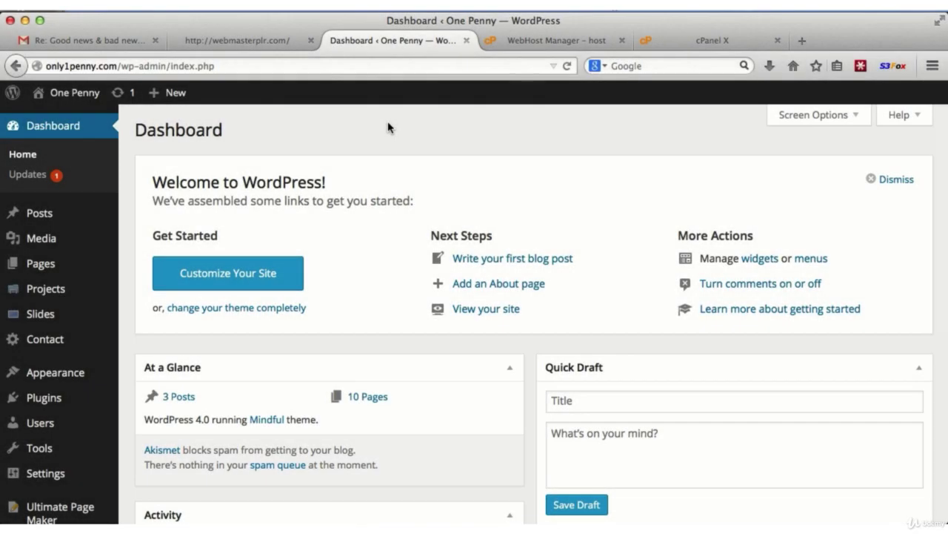
pyautogui.moveTo(170, 93)
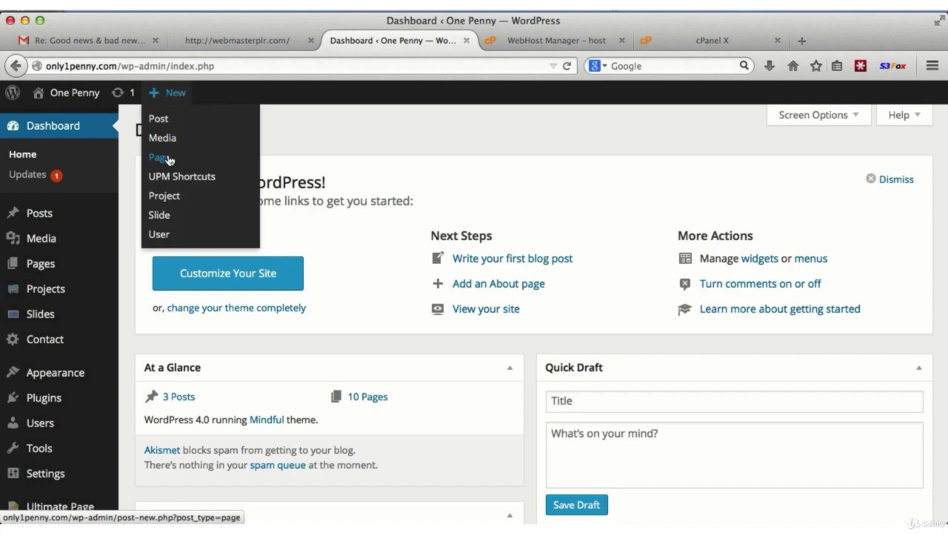
# Step: Create a new page titled 'imagetest' and bring up Add Media from its content area
pyautogui.click(157, 157)
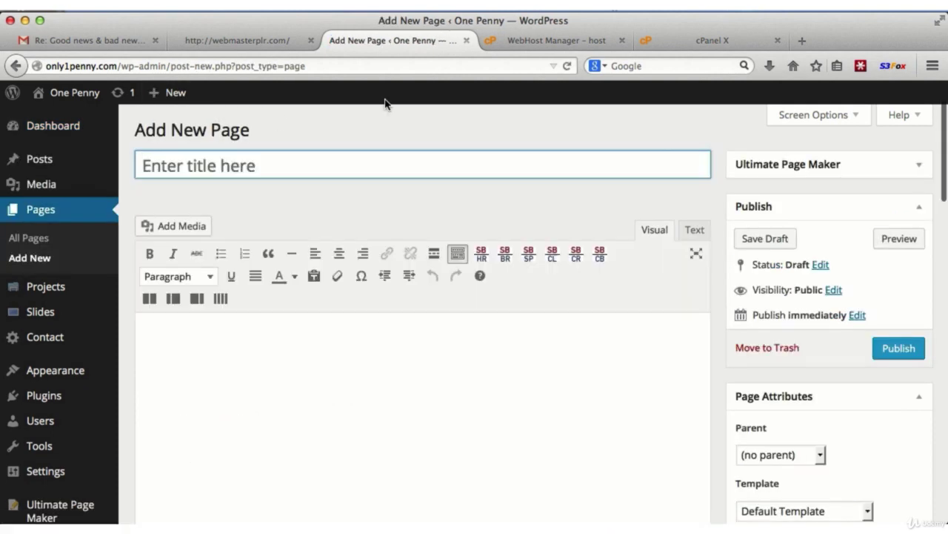
pyautogui.write('imag')
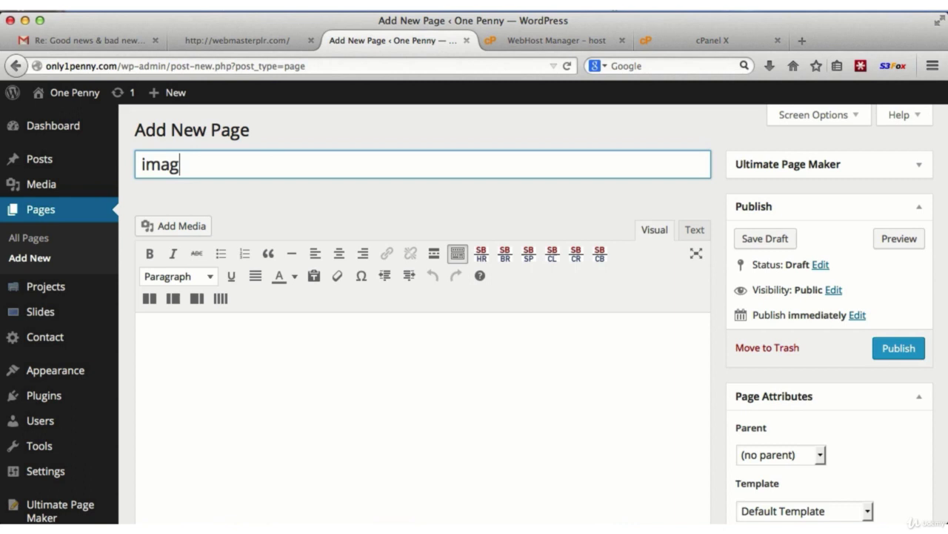
pyautogui.write('etest')
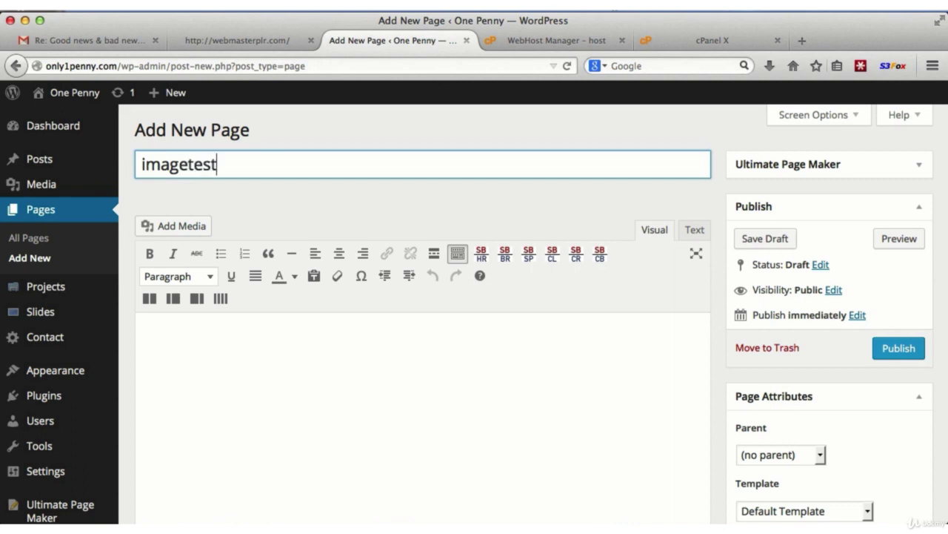
pyautogui.click(292, 400)
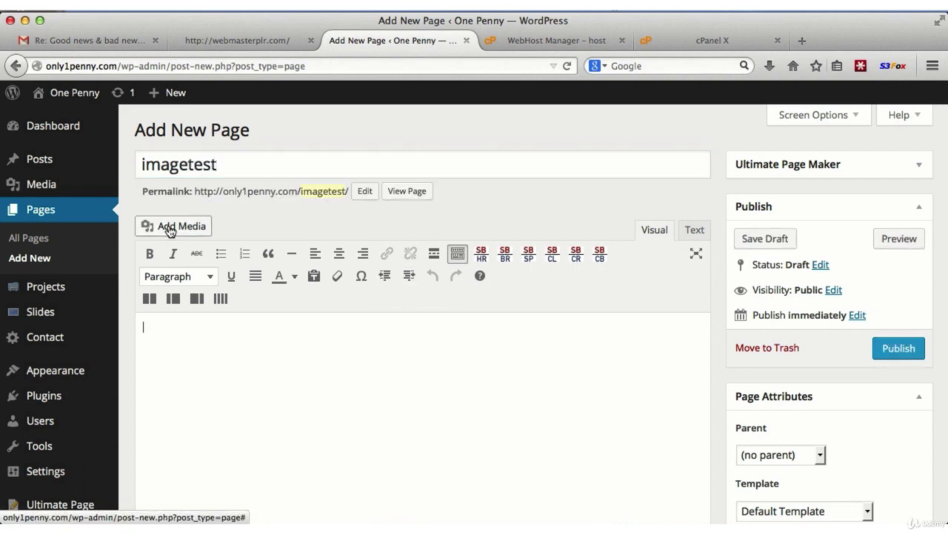
pyautogui.click(170, 229)
# Step: Insert the Click Here Now image with Alignment None and Link To None
pyautogui.click(223, 256)
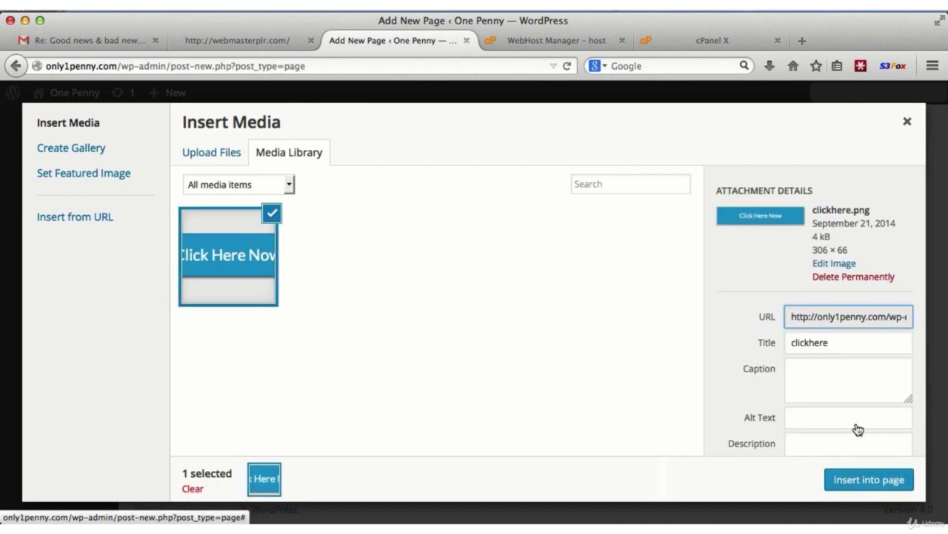
pyautogui.scroll(-5, 842, 396)
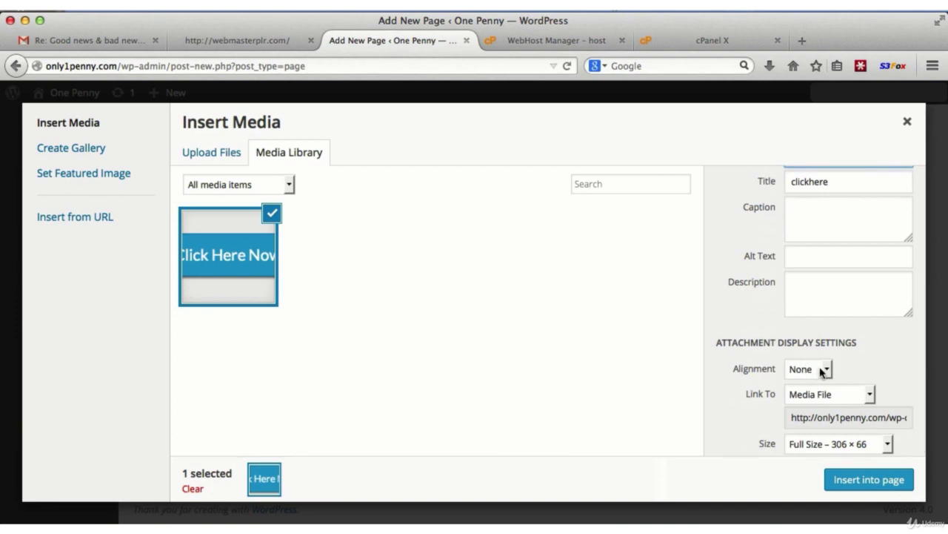
pyautogui.click(823, 372)
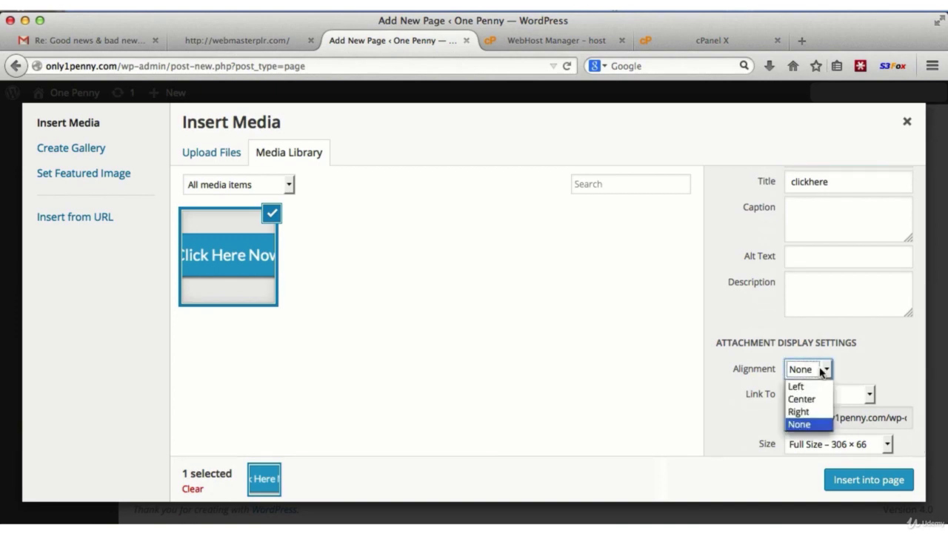
pyautogui.click(818, 425)
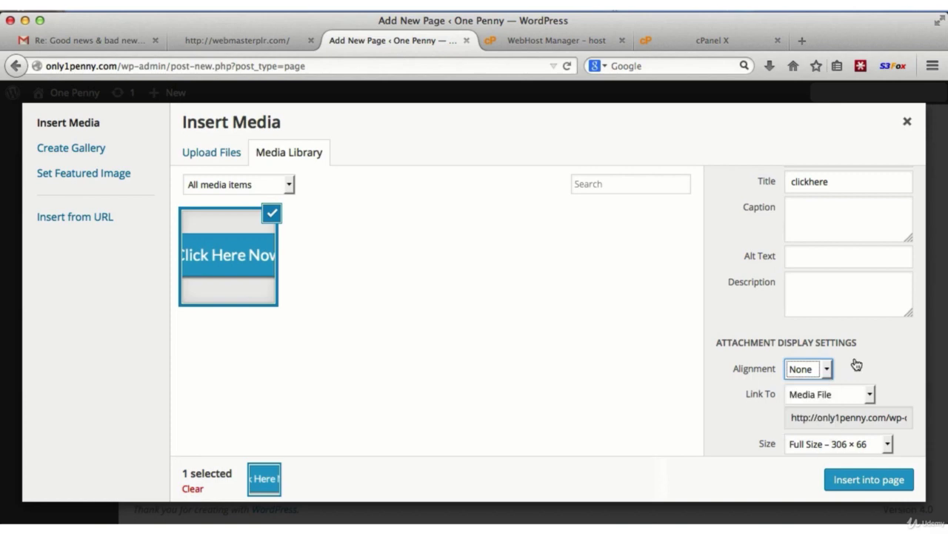
pyautogui.click(833, 394)
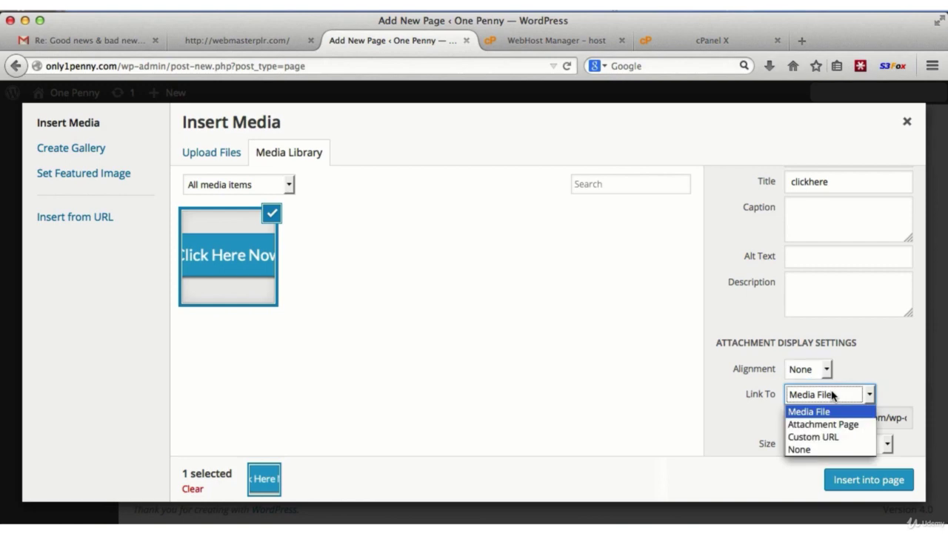
pyautogui.click(823, 448)
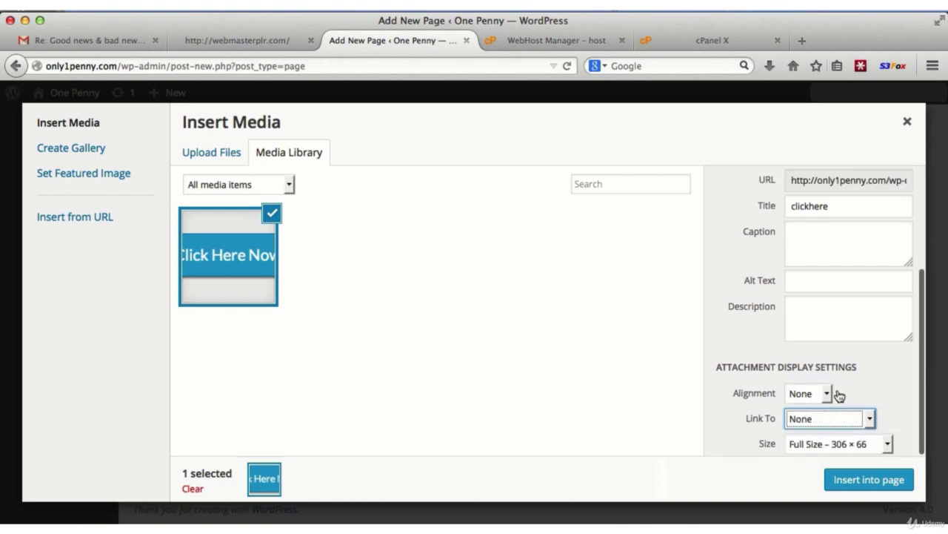
pyautogui.click(889, 481)
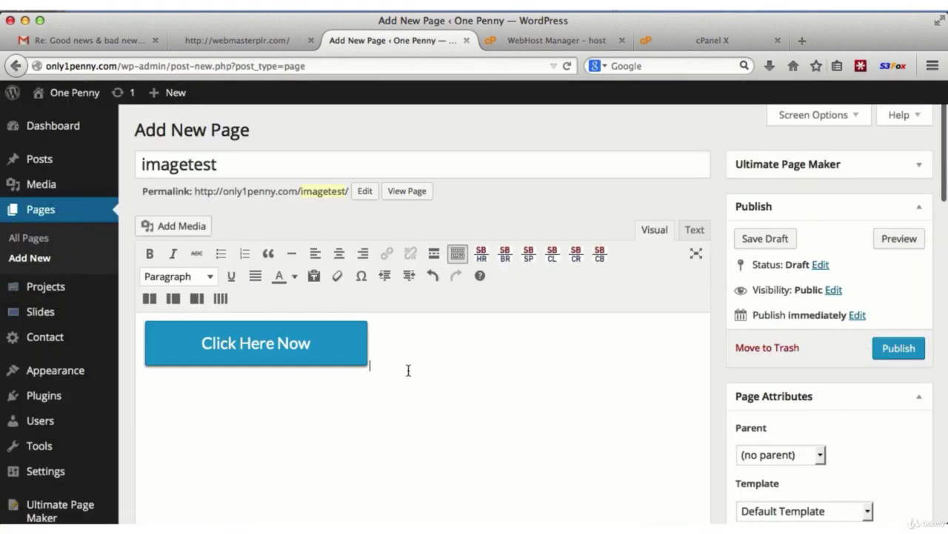
# Step: Try right and left alignment on the Click Here Now image, then centre it
pyautogui.click(252, 341)
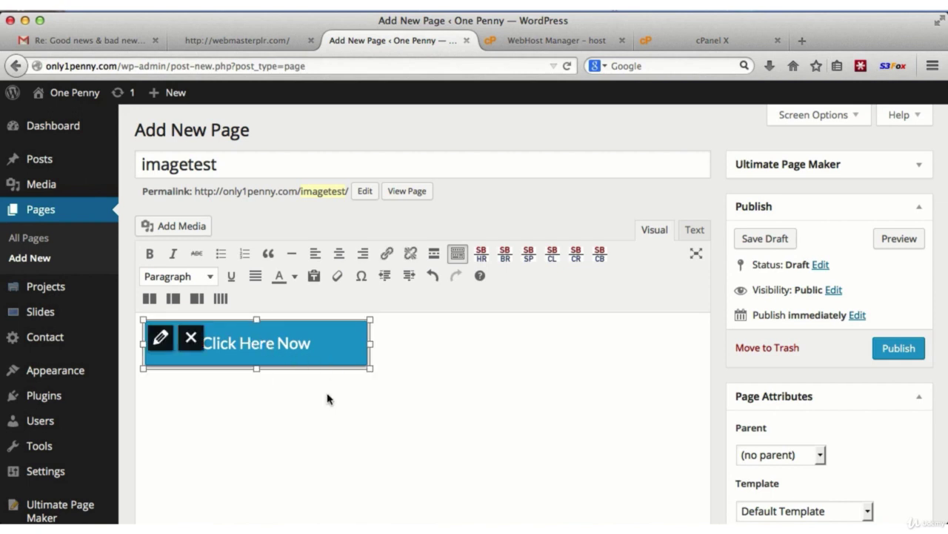
pyautogui.click(363, 255)
pyautogui.click(315, 253)
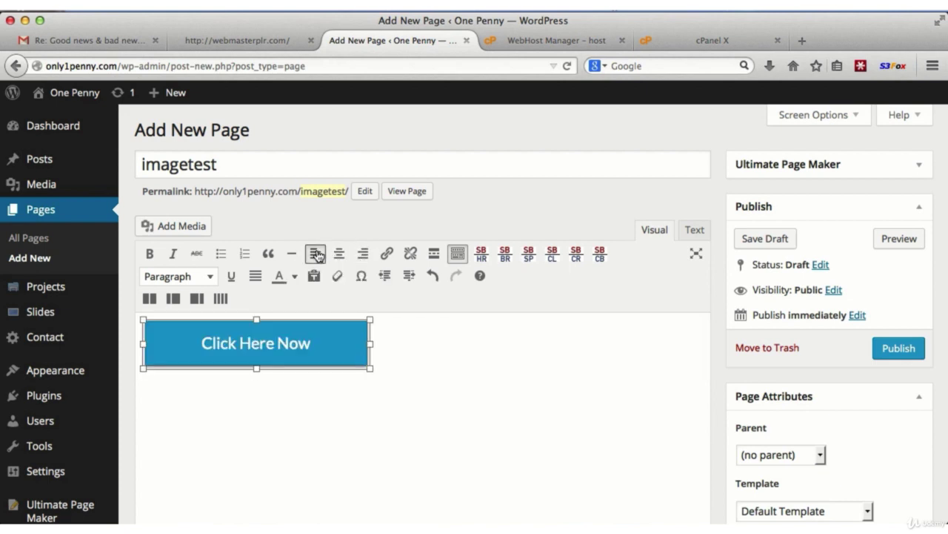
pyautogui.click(342, 255)
pyautogui.click(369, 407)
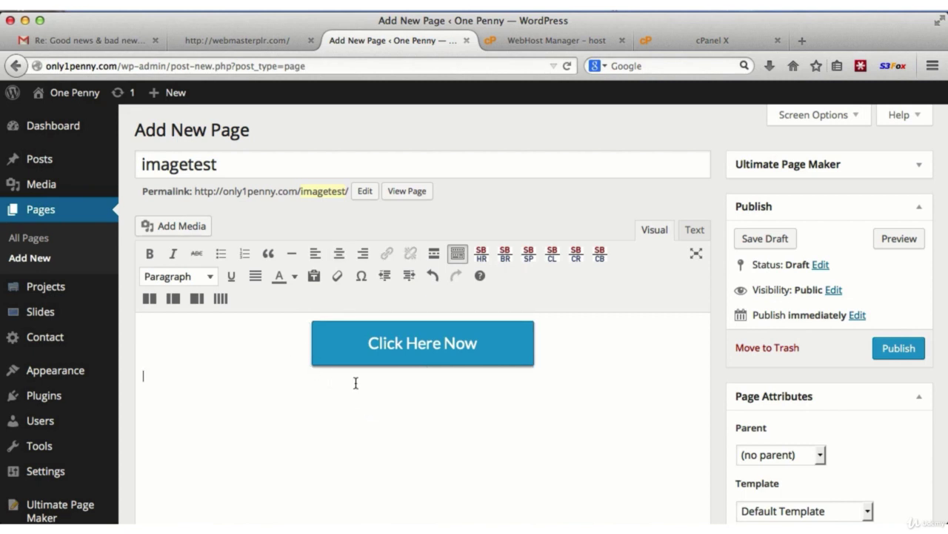
# Step: Add the 'is not the critic who counts…' quote paragraph and align the Click Here Now image right
pyautogui.write('9tis not the critic who counts; not the man who points out how the strong man stumbles, or where the doer of deeds could have done them better. The credit belongs to the man who is actually in the arena, whose face is marred by dust and sweat and blood; who strives valiantly; who errs, who comes short again and again, because there is no effort without error and shortcoming; but who does actually strive to do the deeds; who knows great enthusiasms, the great devotions; who spends himself in a worthy cause; who at the best knows in the end the triumph of high achievement, and who at the worst, if he fails, at least fails while daring greatly, so that his place shall never be with those cold and timid souls who neither know victory nor defeat.')
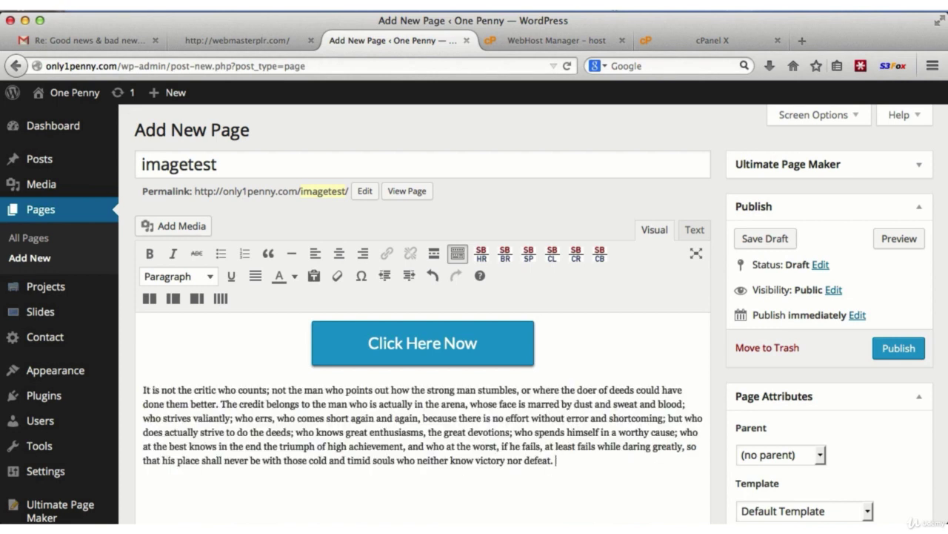
pyautogui.click(417, 350)
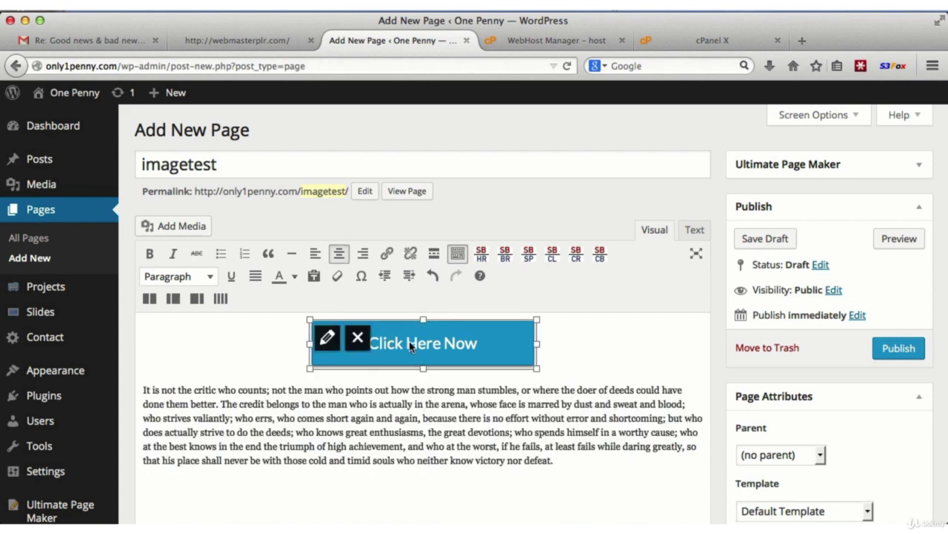
pyautogui.click(363, 259)
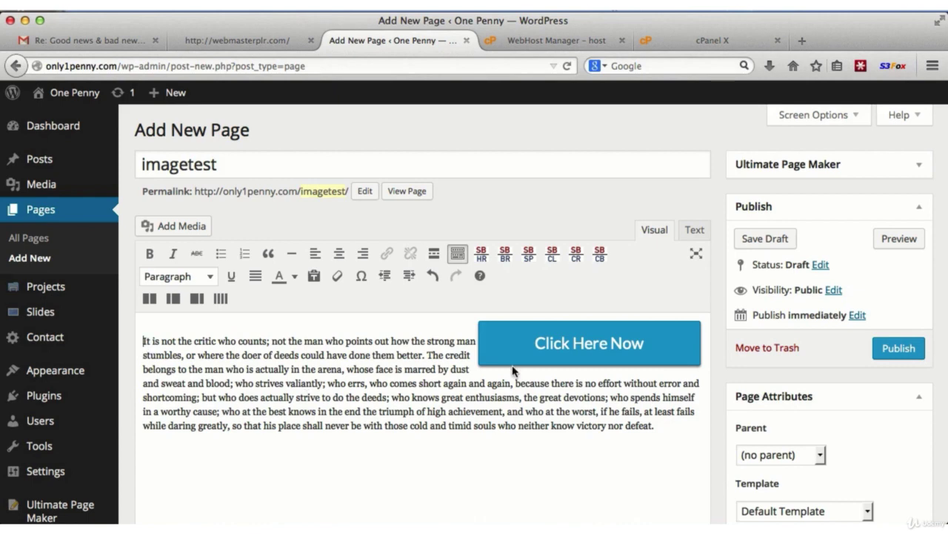
# Step: Split the quote at 'who errs' and 'if he fails', then move the image beside the 'who errs' paragraph
pyautogui.click(326, 383)
pyautogui.press('Return')
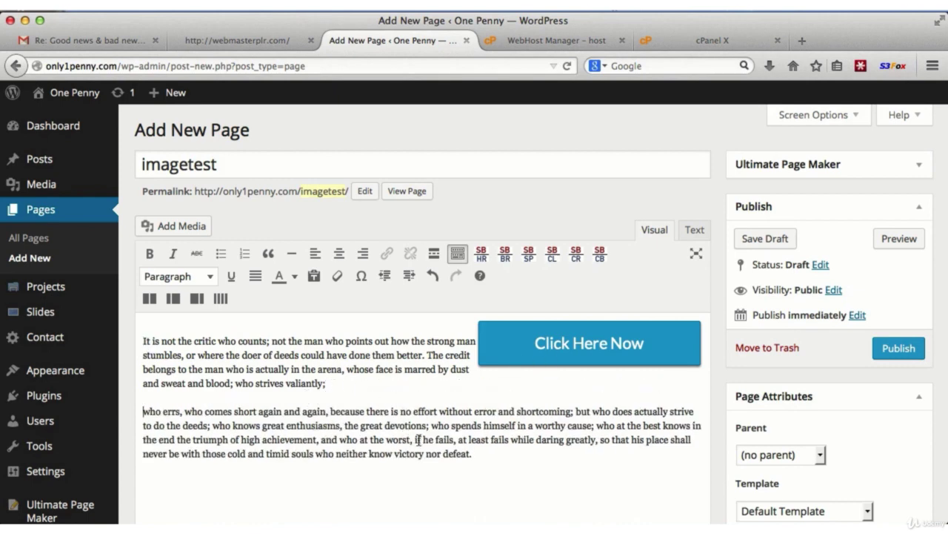
pyautogui.click(413, 439)
pyautogui.press('Return')
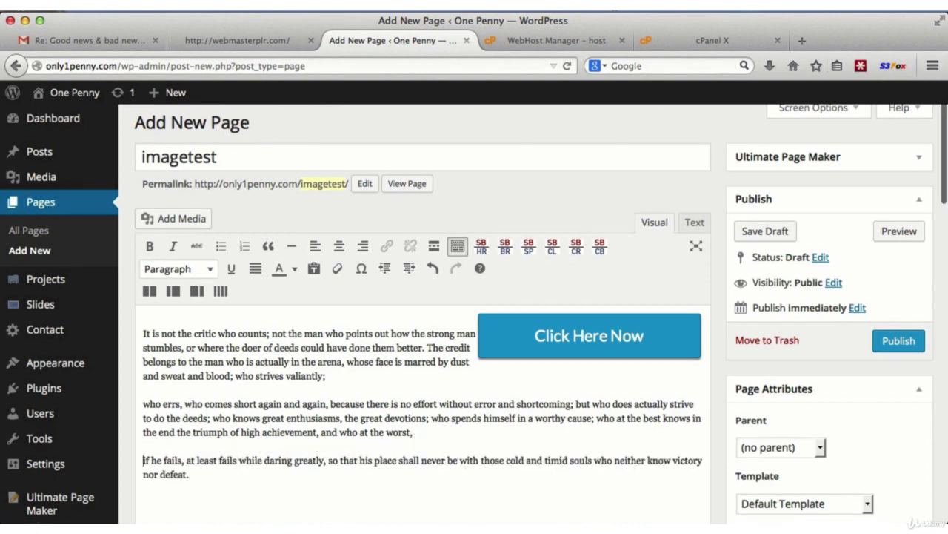
pyautogui.moveTo(527, 344); pyautogui.dragTo(170, 420)
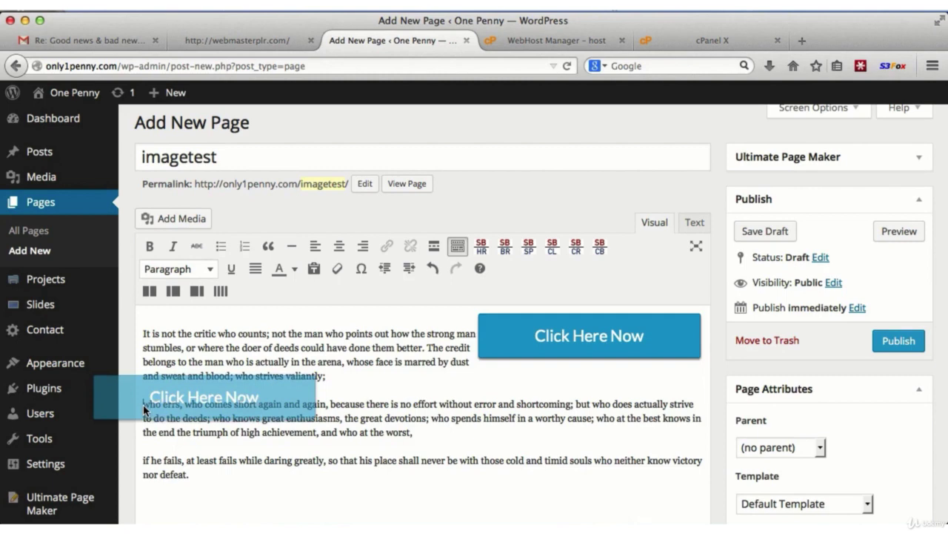
pyautogui.moveTo(170, 420); pyautogui.dragTo(143, 401)
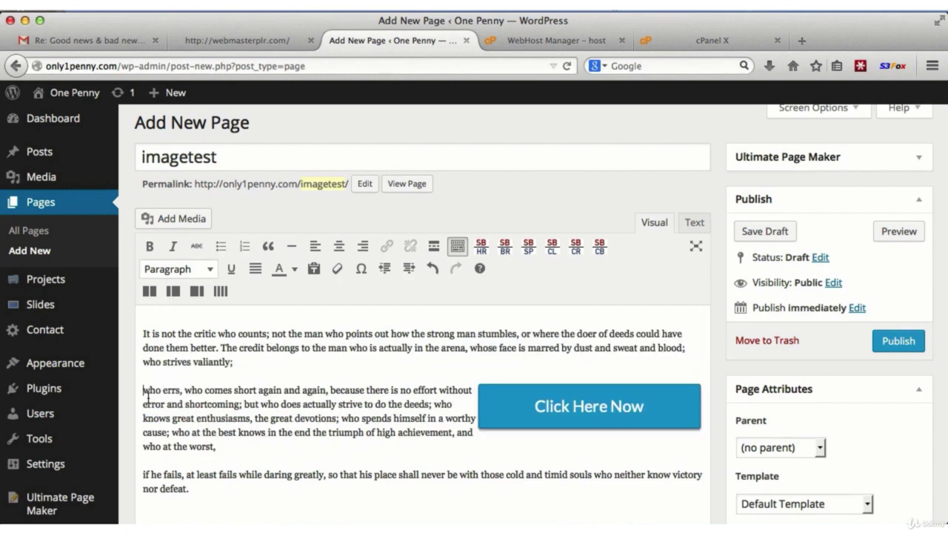